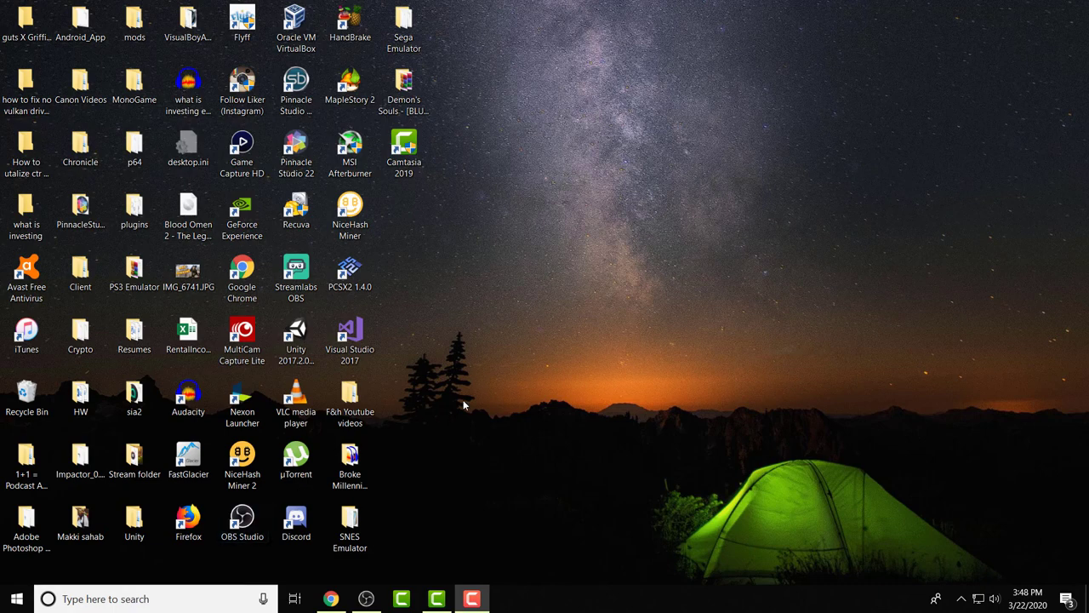
Launch MSI Afterburner by searching 'msi' in the taskbar, then drag its window toward the screen centre.
click(122, 605)
text(msi)
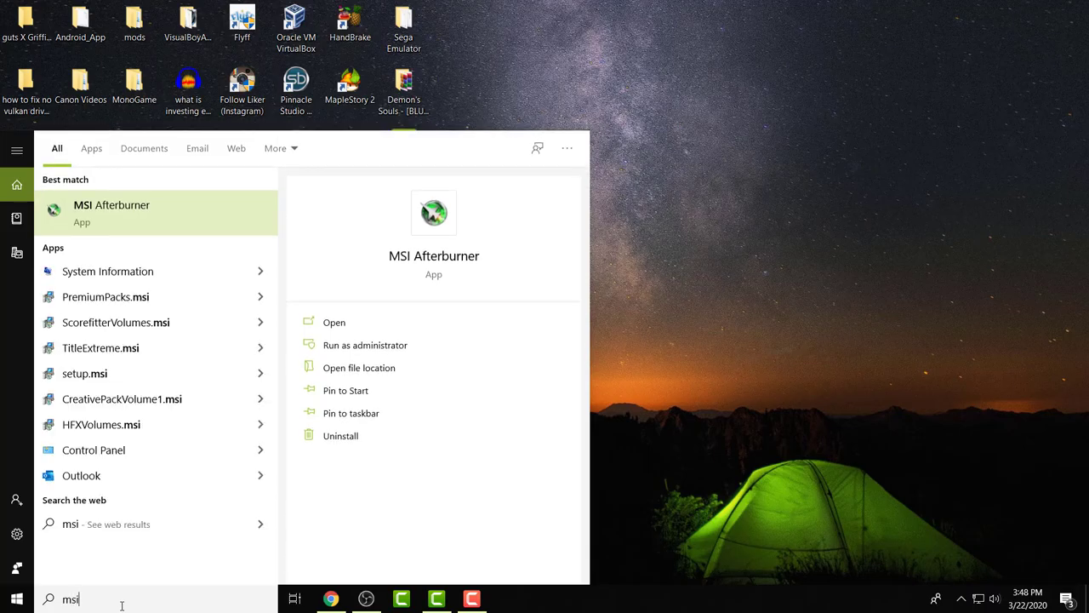
key(Return)
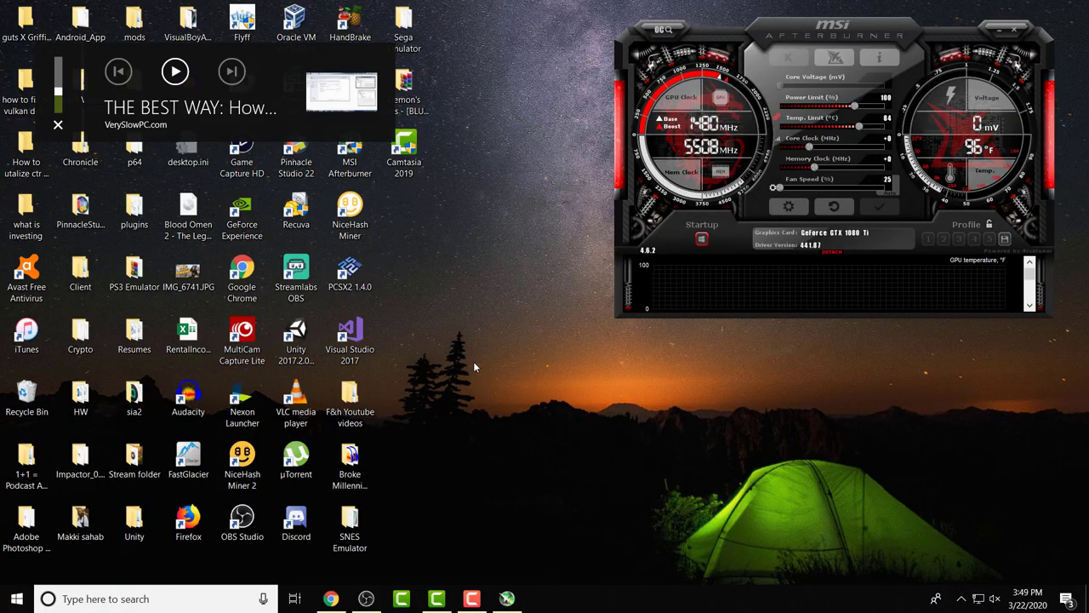
drag(778, 38, 681, 75)
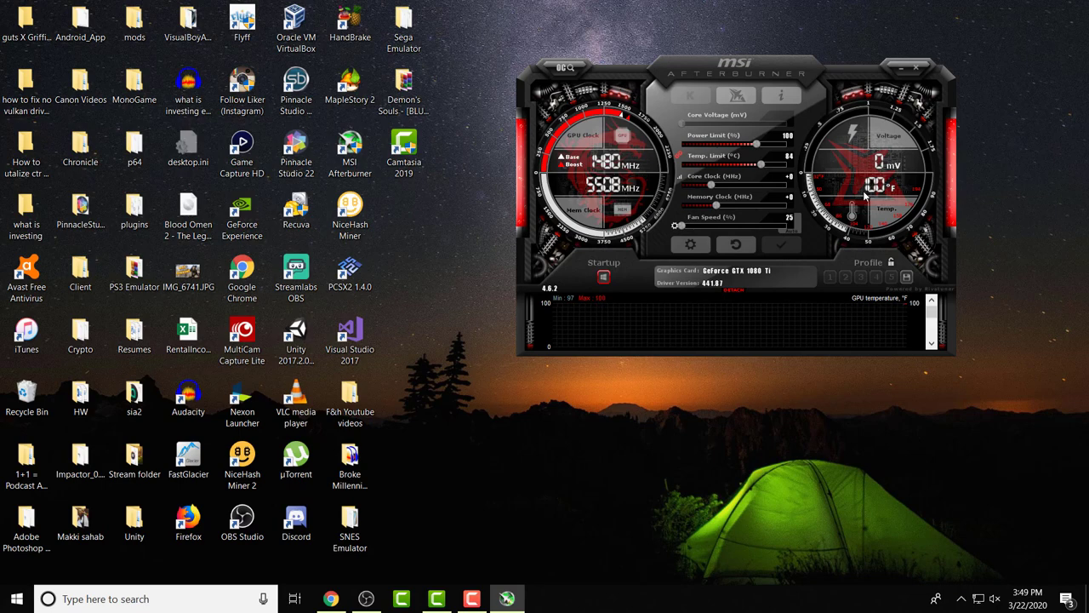
Raise the GPU fan speed to 54 and apply it.
click(706, 228)
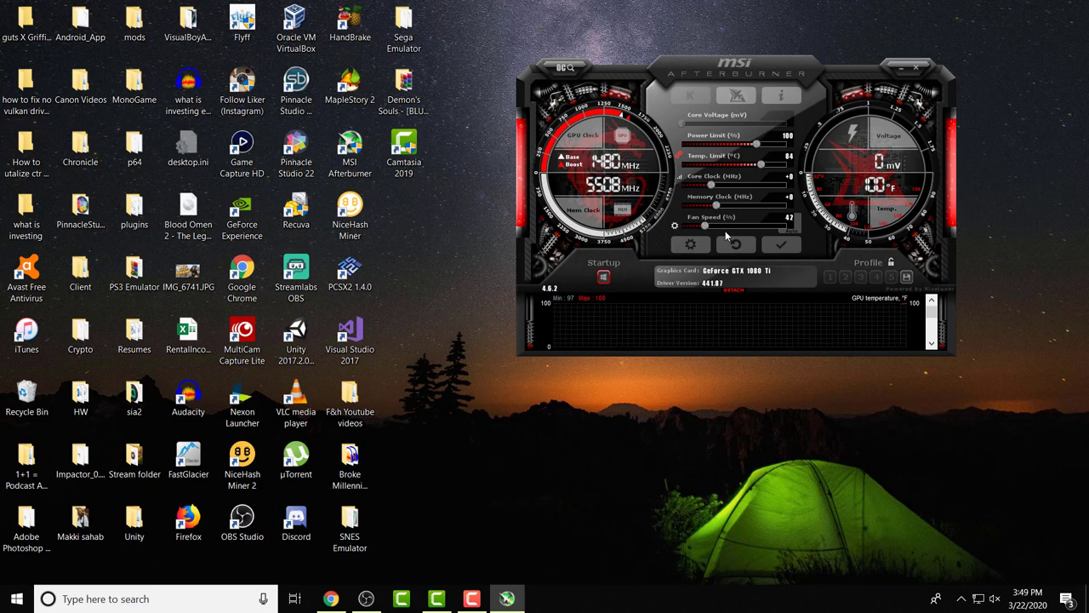
click(722, 226)
click(783, 246)
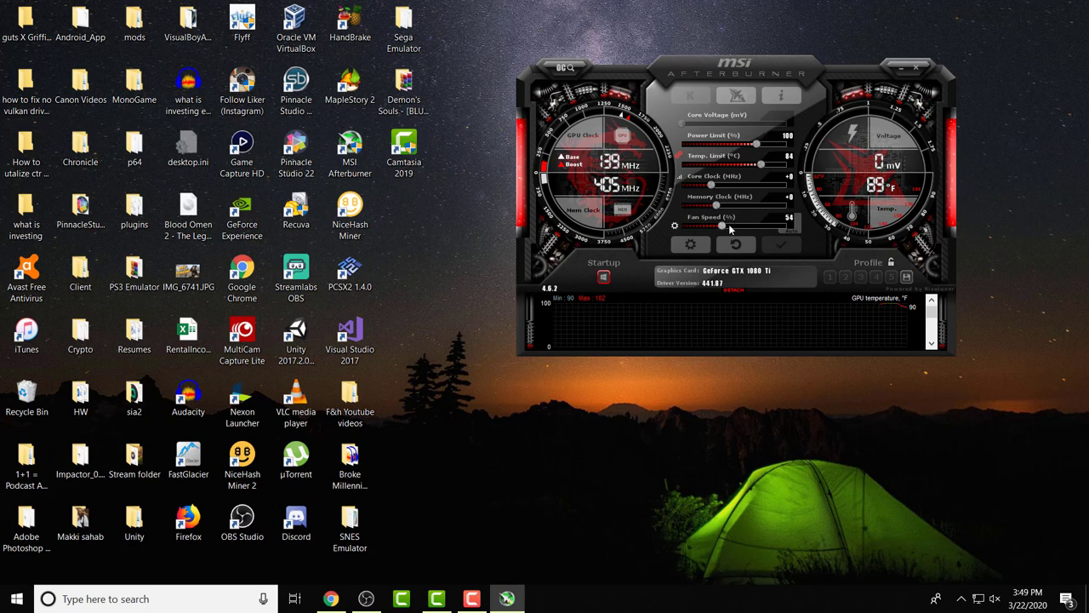
Lower the fan speed back to 25 and close MSI Afterburner.
drag(730, 228, 680, 228)
click(781, 244)
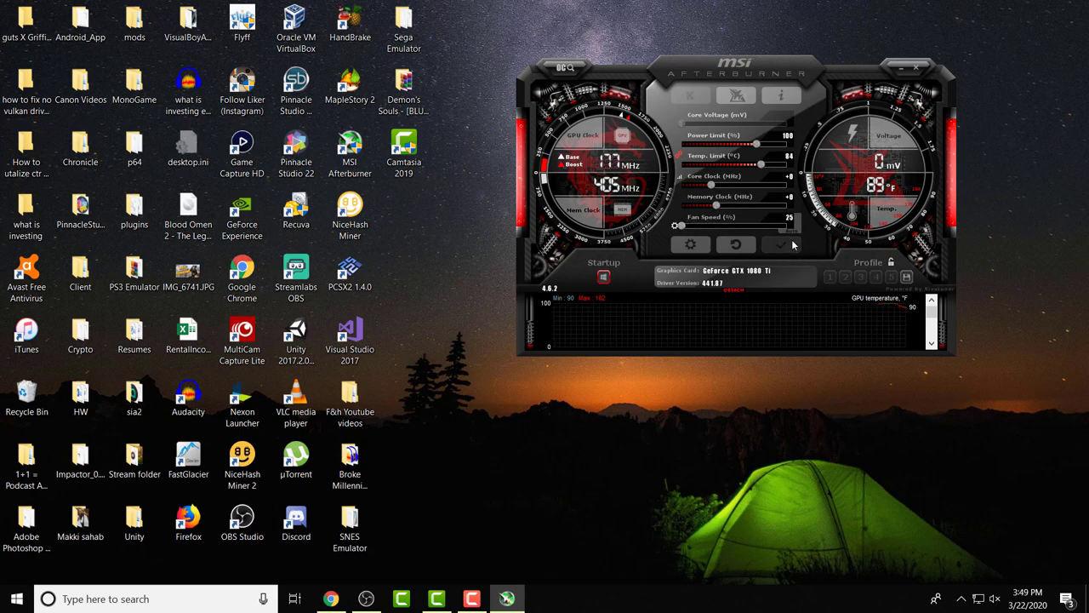
click(917, 75)
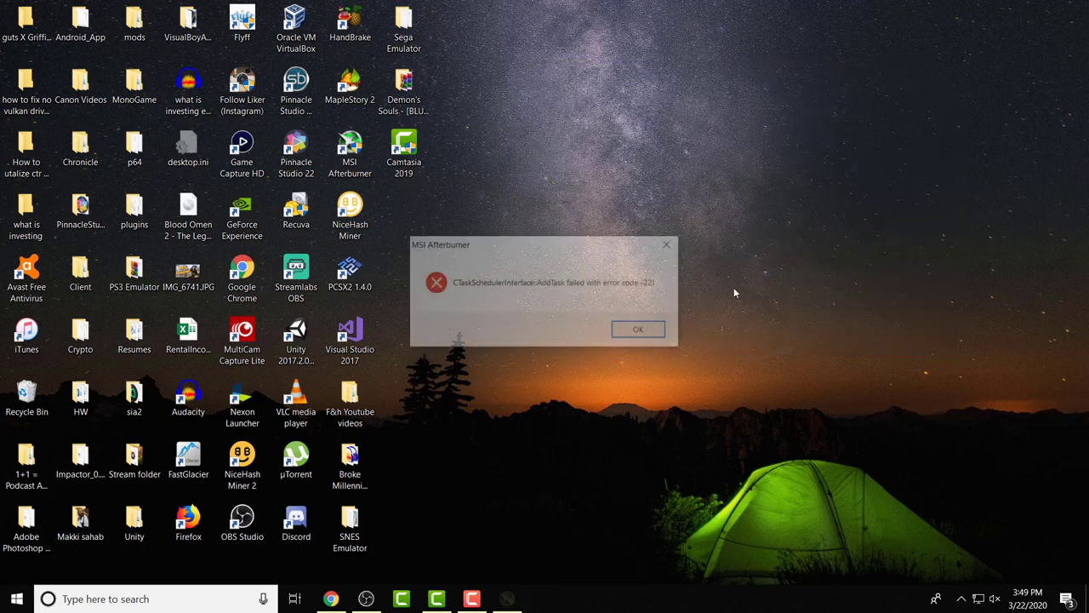
Dismiss the error, then reach Power Options via Display settings, Power & sleep and Additional power settings.
click(665, 331)
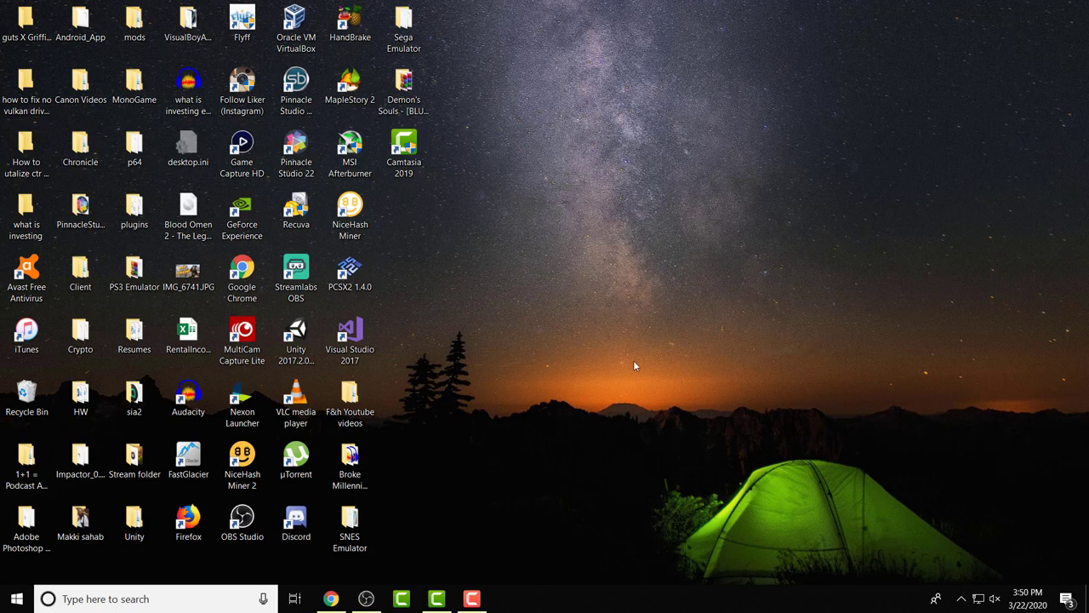
right_click(534, 344)
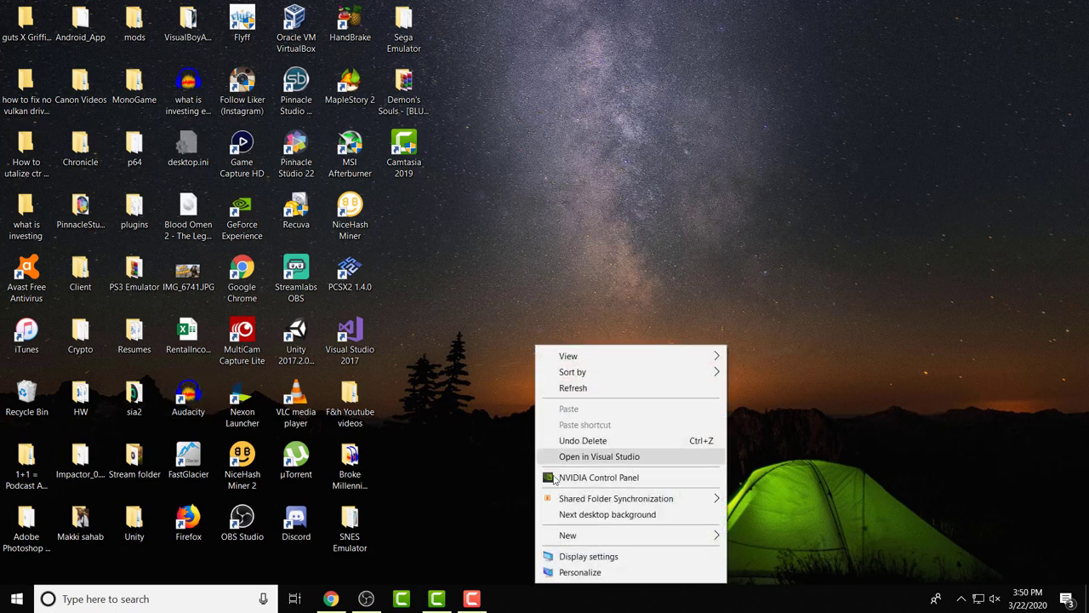
click(568, 554)
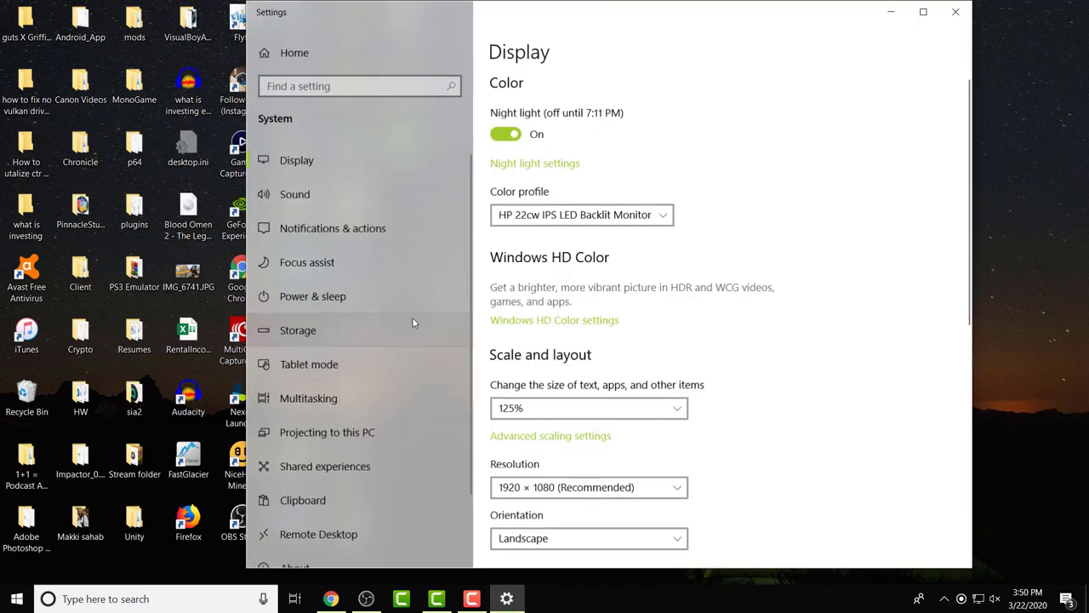
click(345, 296)
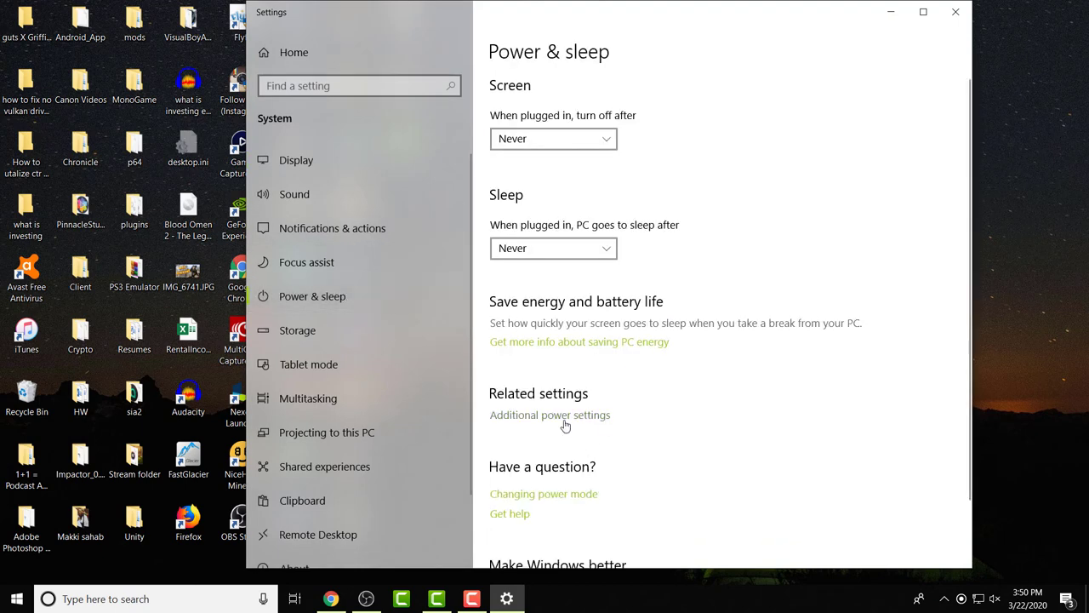
click(563, 420)
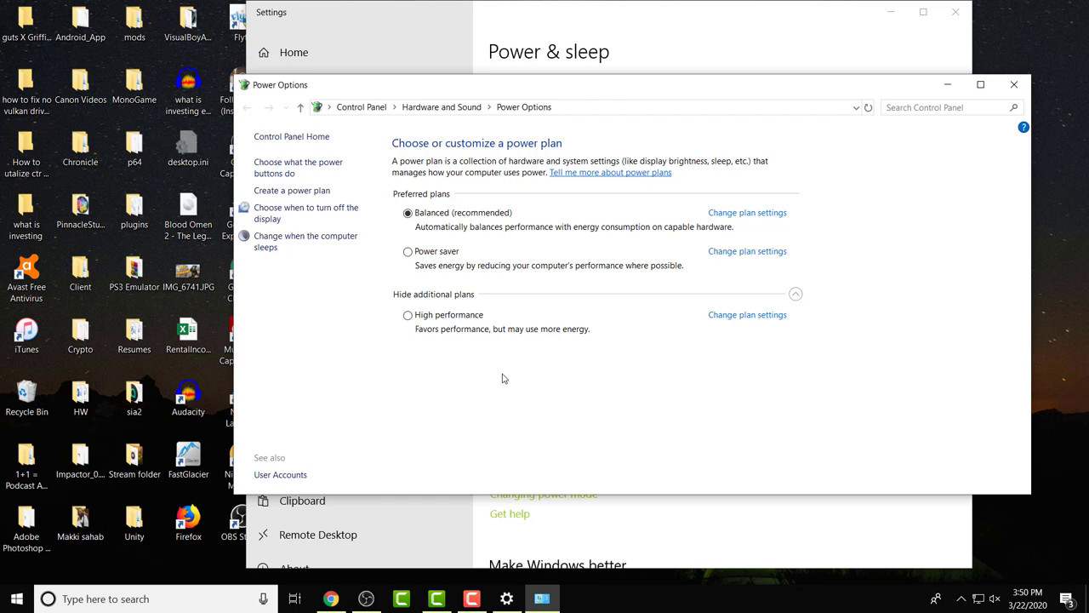
Open the advanced power settings for the Balanced plan.
click(734, 215)
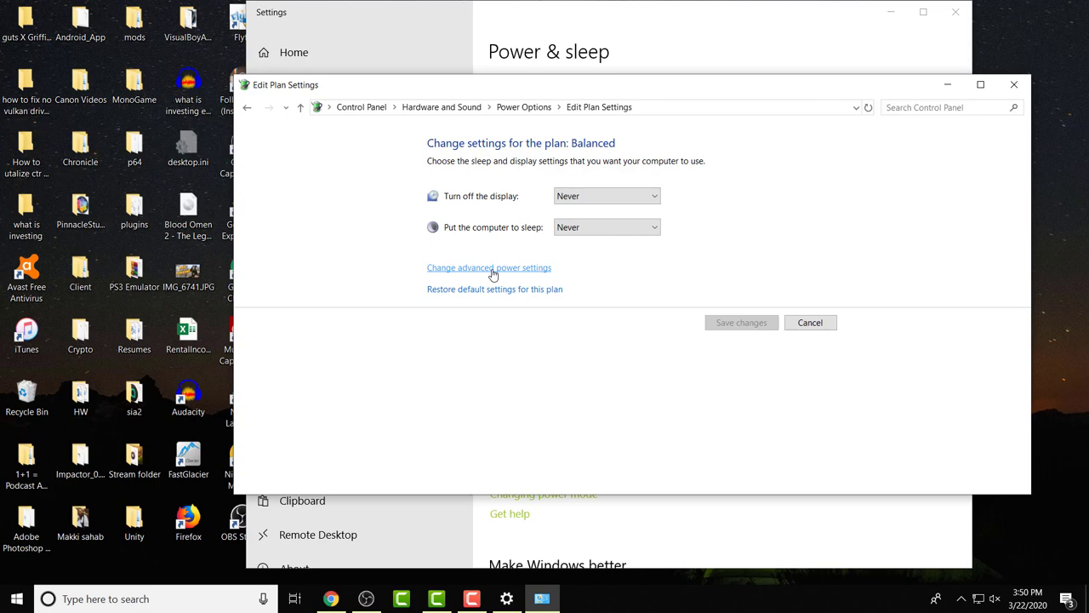
click(492, 269)
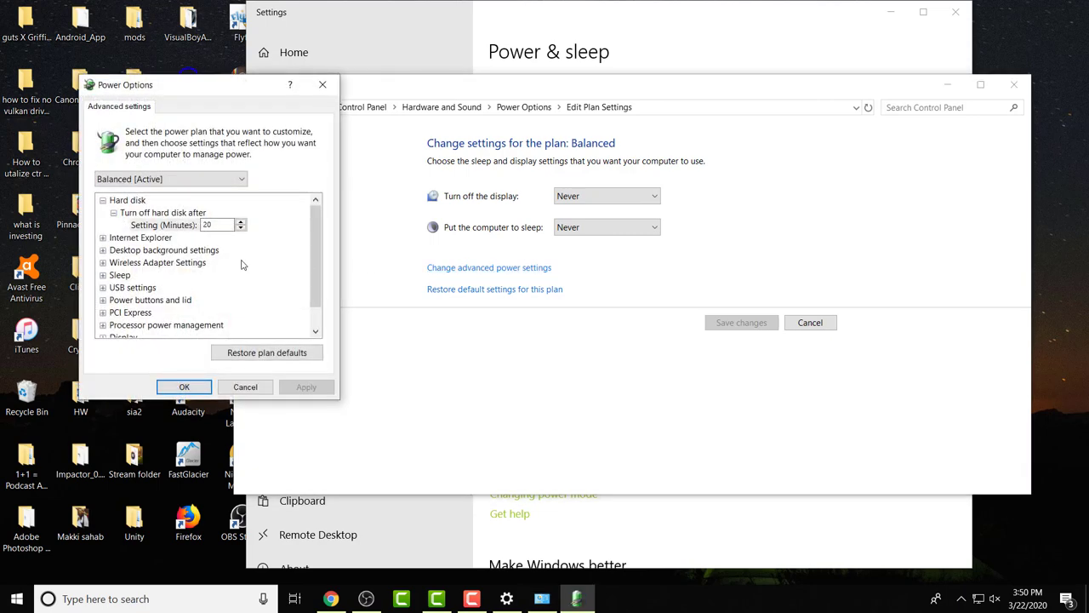
scroll(213, 289, down, 1)
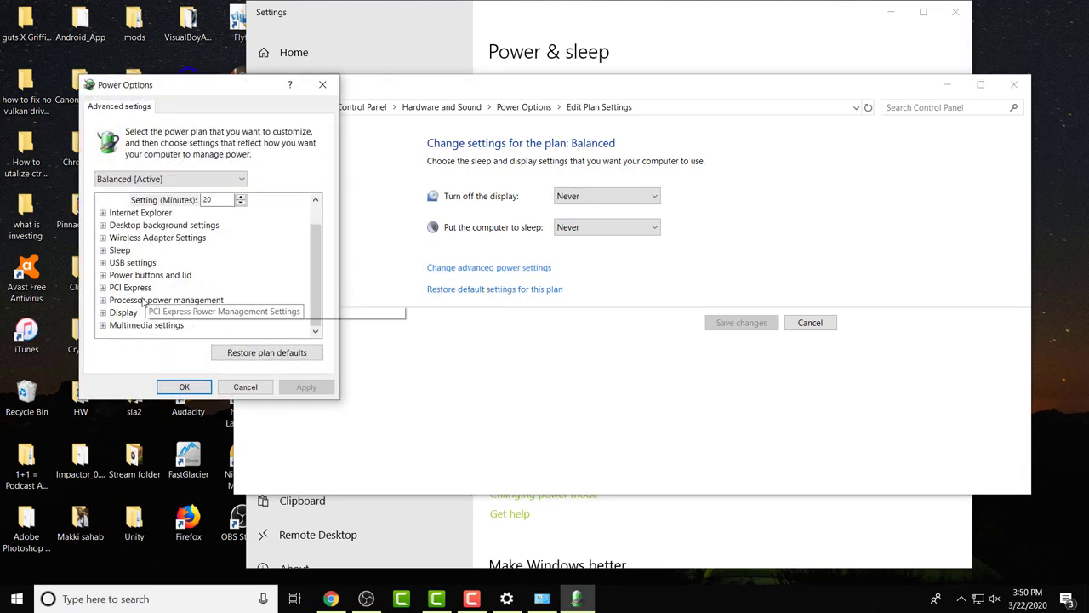
Expand Processor power management and reveal Maximum processor state at 100%.
click(116, 301)
double_click(117, 301)
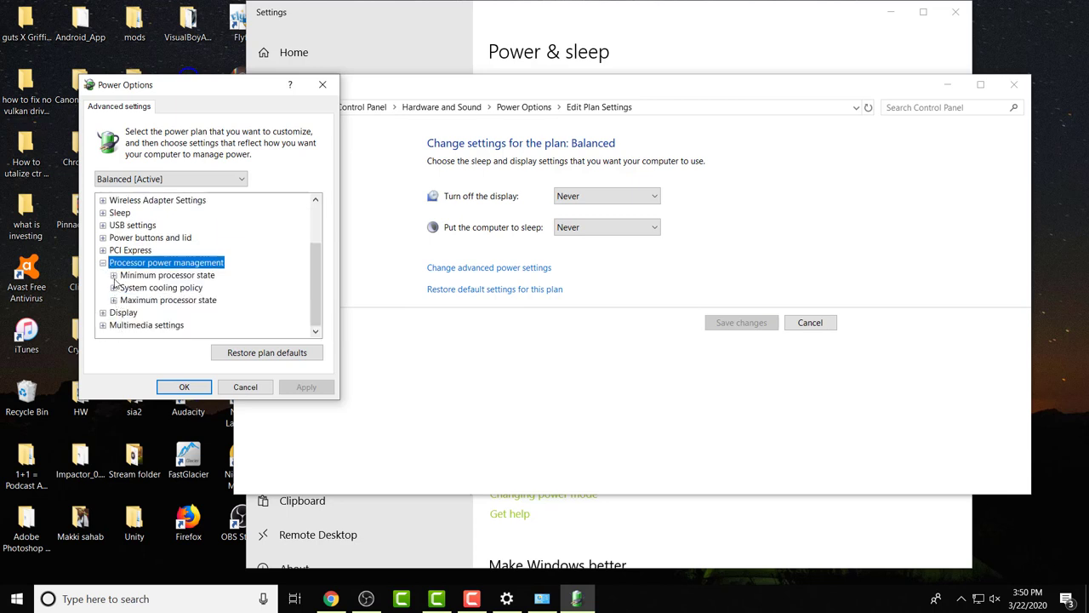
click(113, 275)
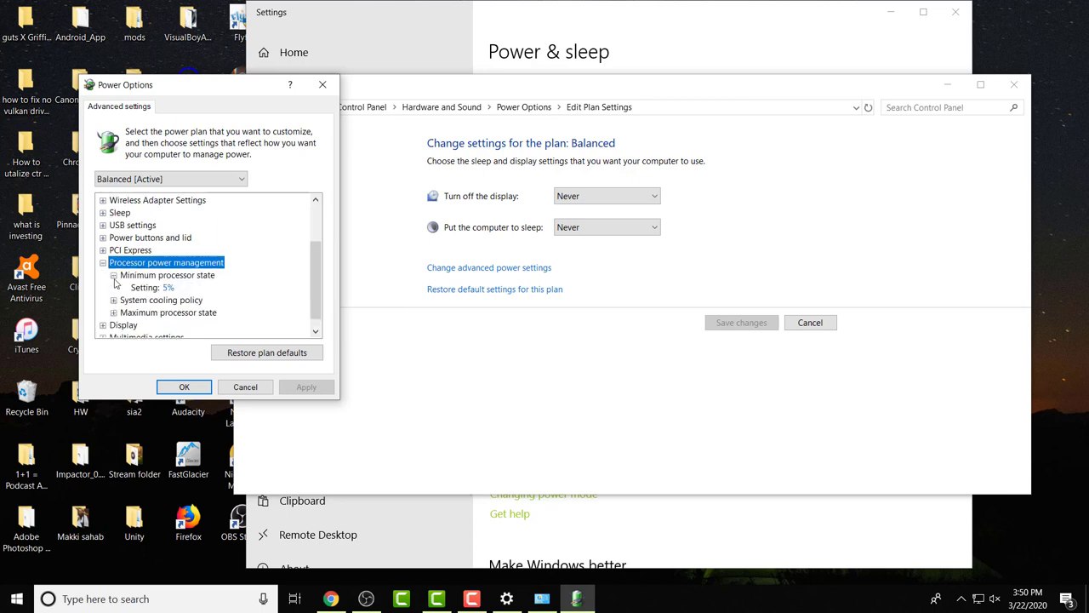
click(113, 275)
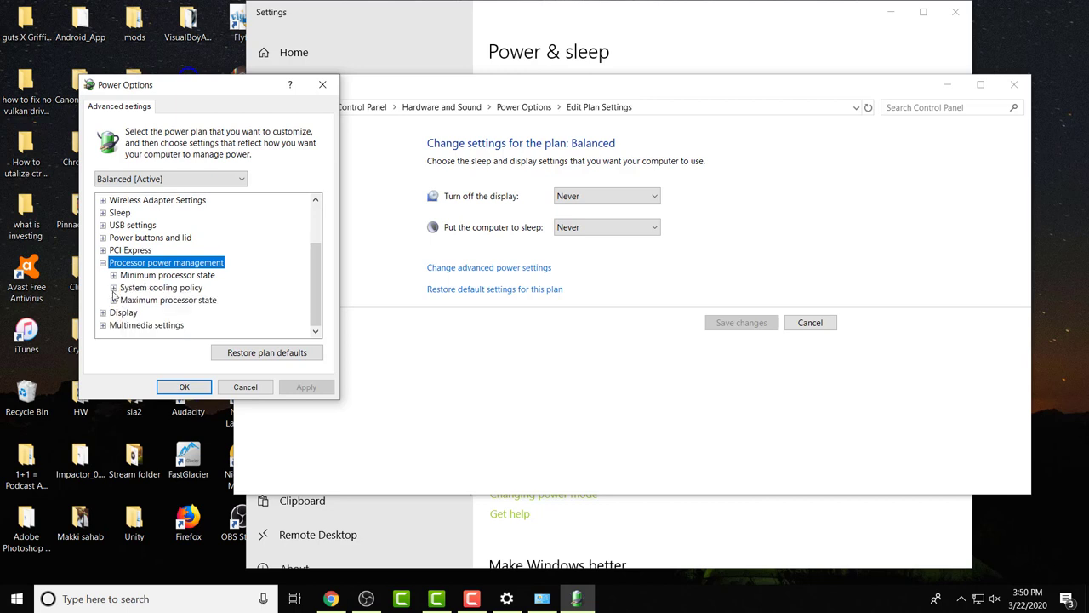
click(113, 288)
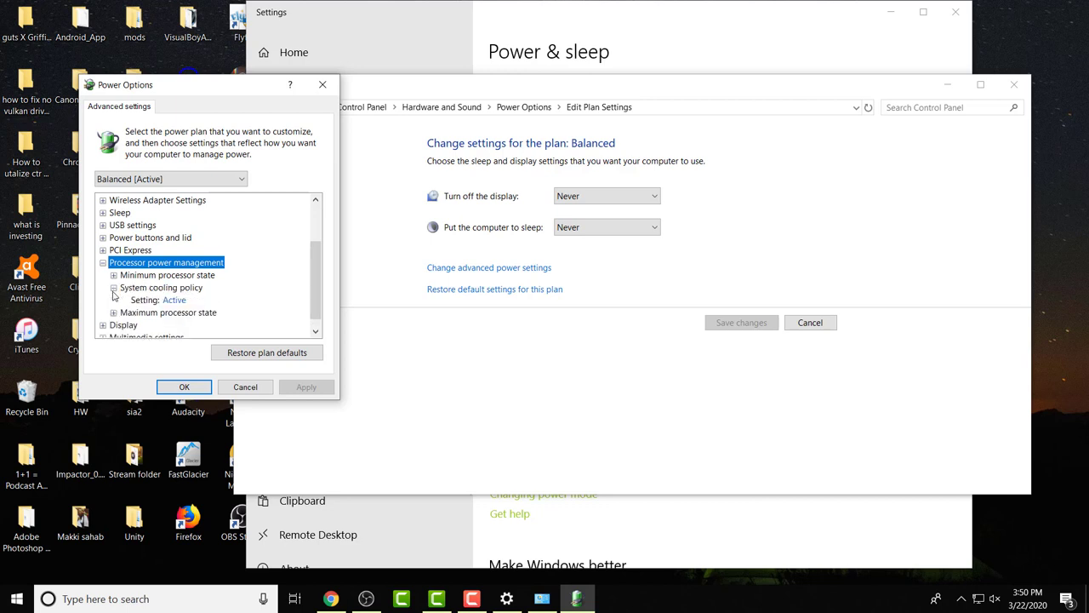
click(113, 288)
click(113, 300)
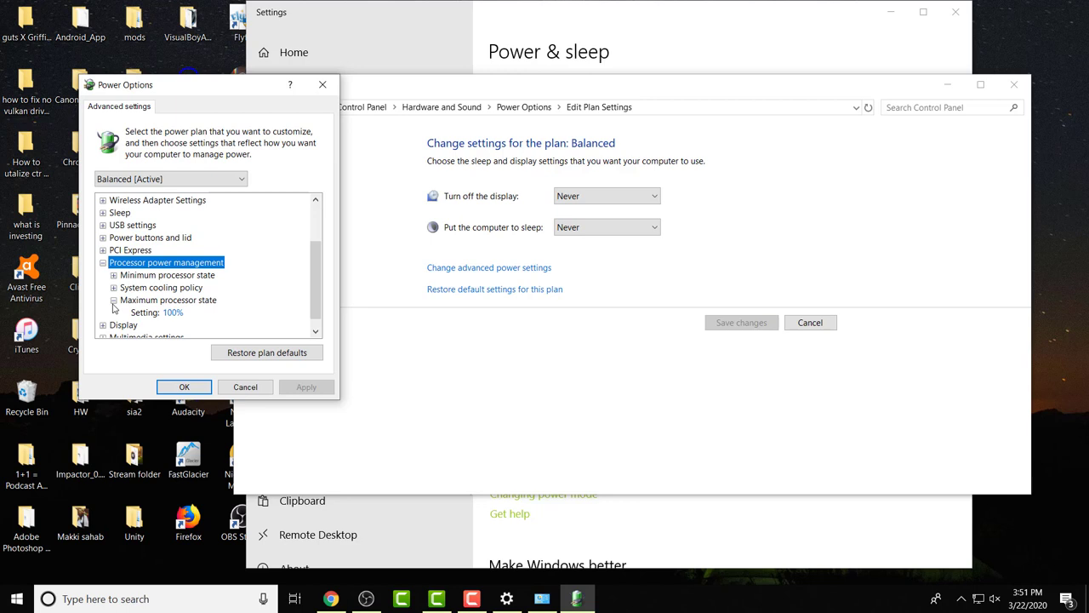
Set Maximum processor state to 100% and save the advanced settings with OK.
click(178, 313)
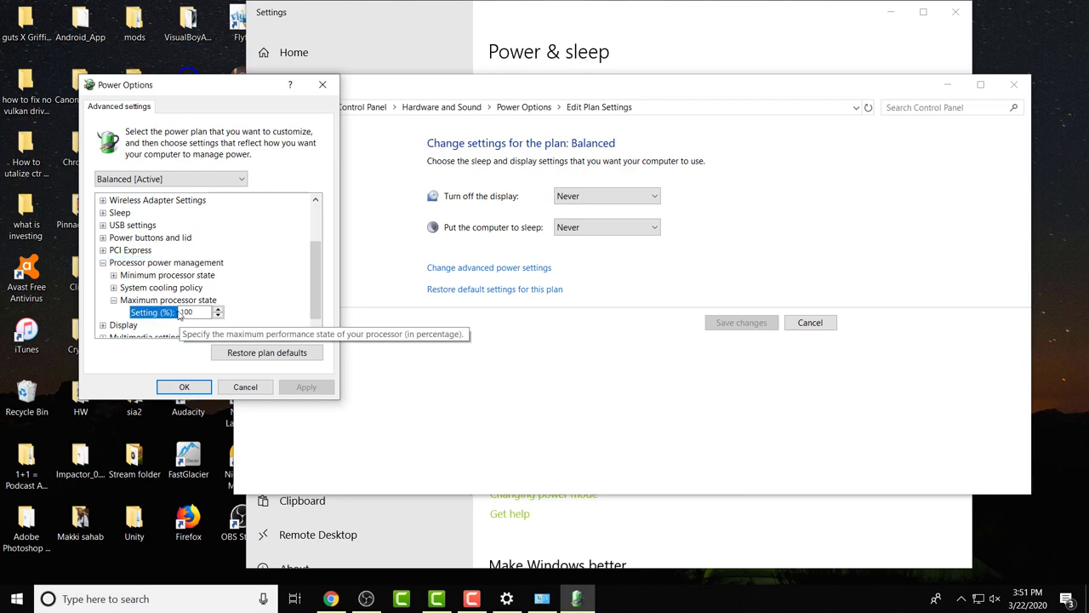
double_click(189, 311)
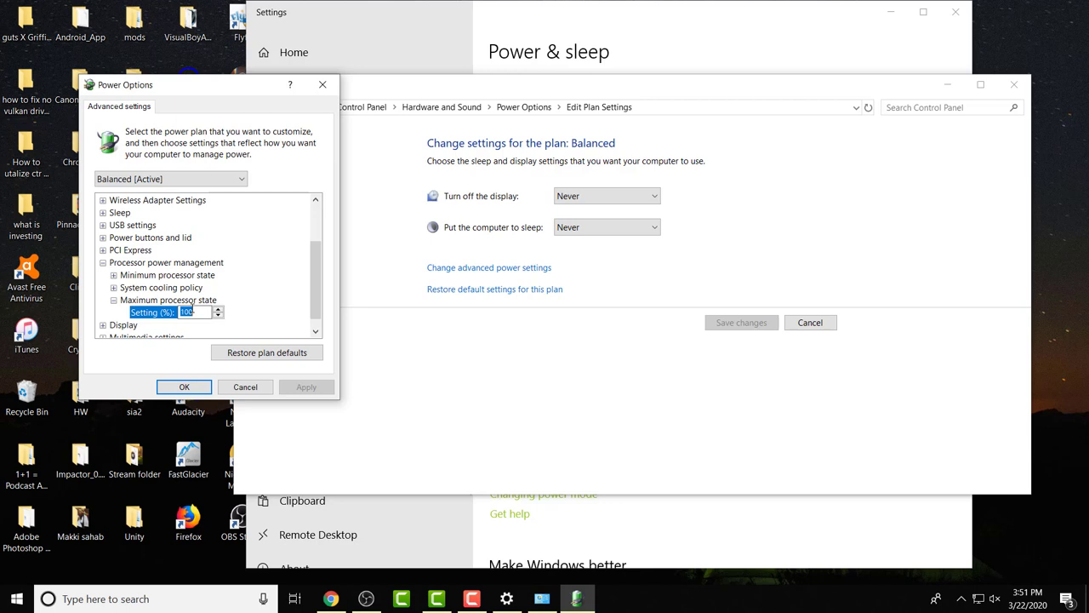
click(187, 386)
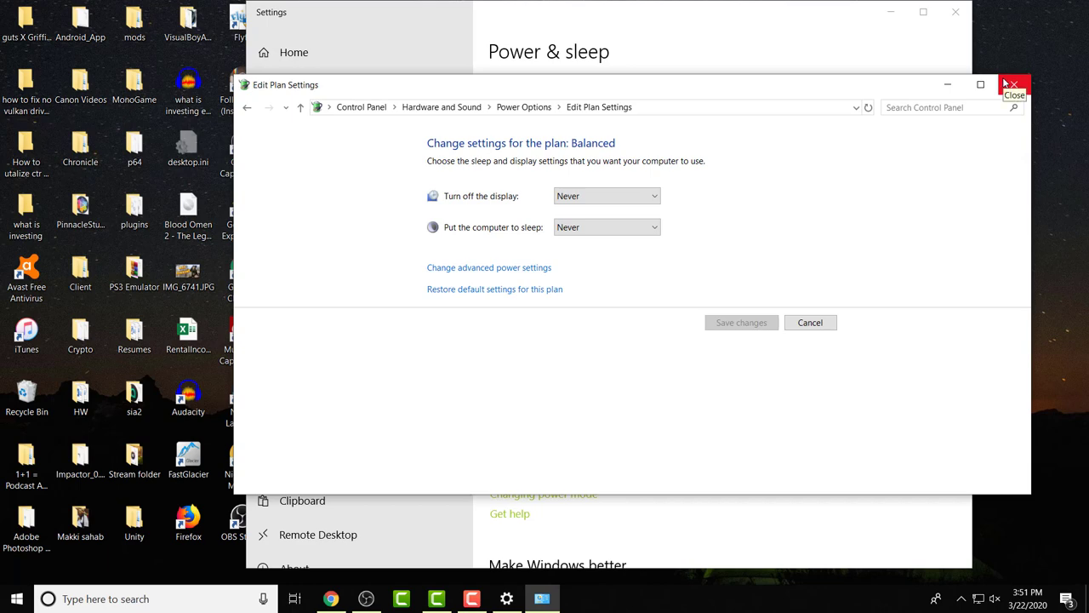
Close the Edit Plan Settings and Windows Settings windows.
click(1005, 83)
click(953, 15)
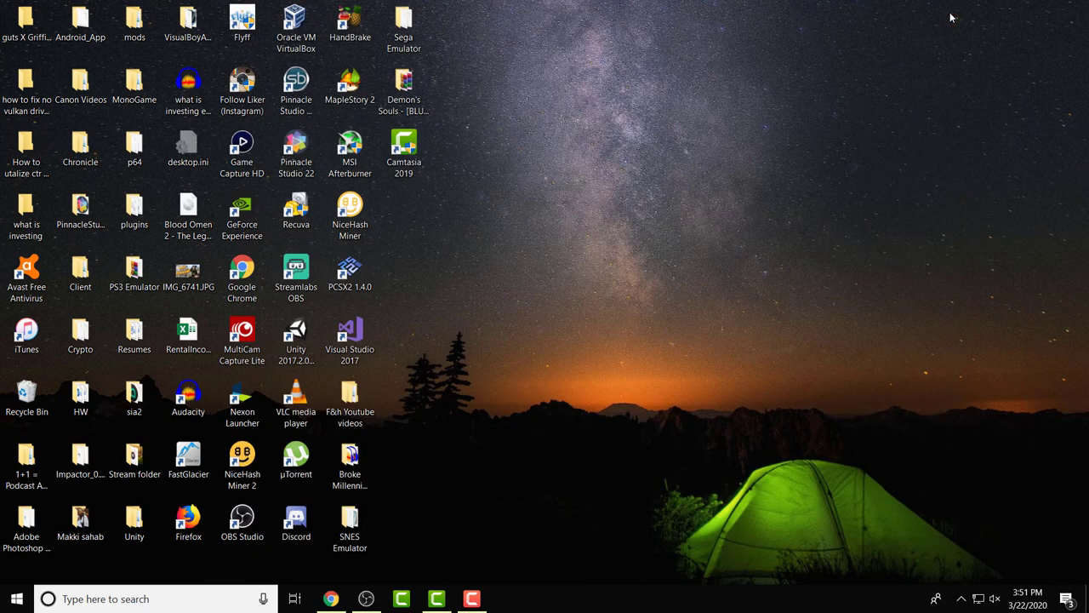